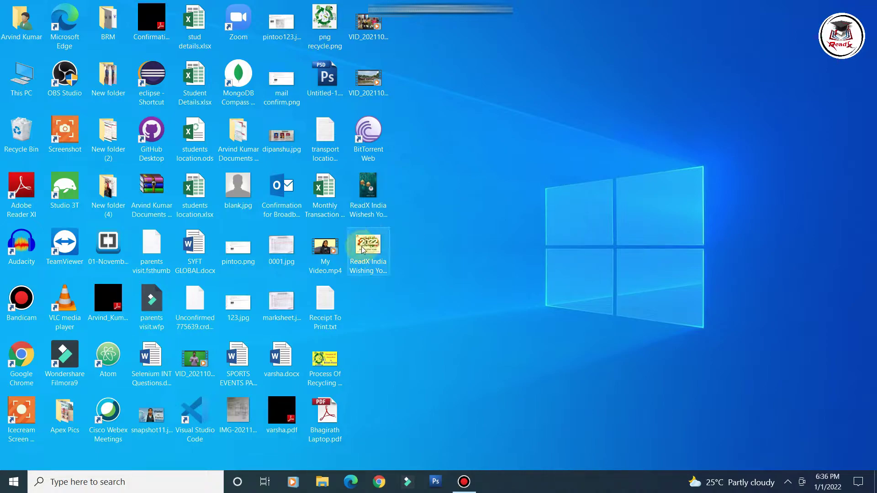
Step: Open Command Prompt by searching 'cmd' from the Start menu
{"action": "left_click", "coordinate": [122, 482]}
{"action": "type", "text": "cmd"}
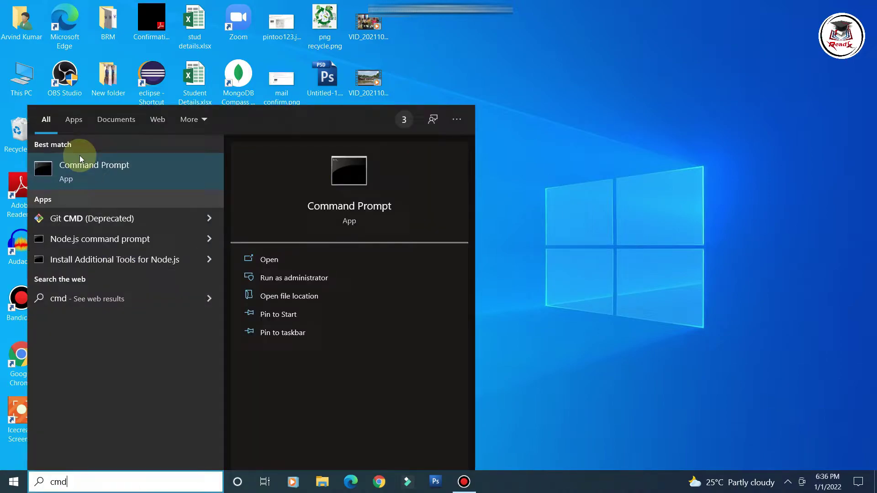
{"action": "left_click", "coordinate": [80, 156]}
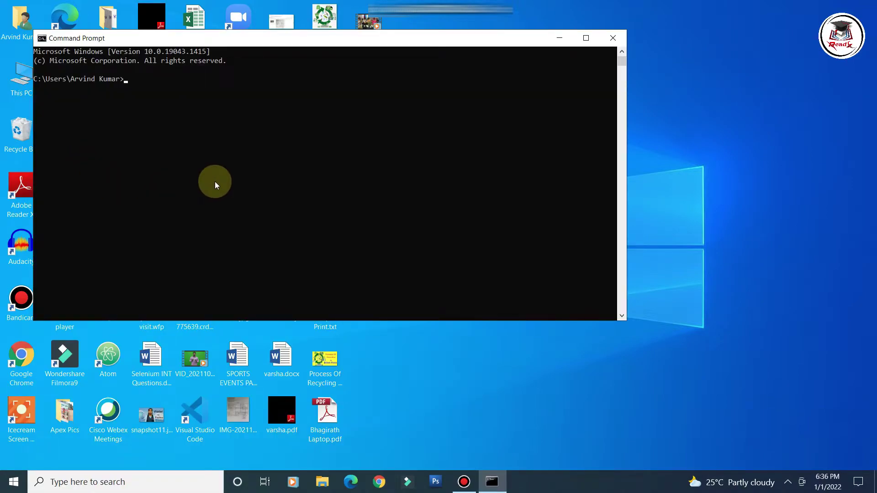
Step: Run java and javac, confirming both are not recognized commands yet
{"action": "type", "text": "java"}
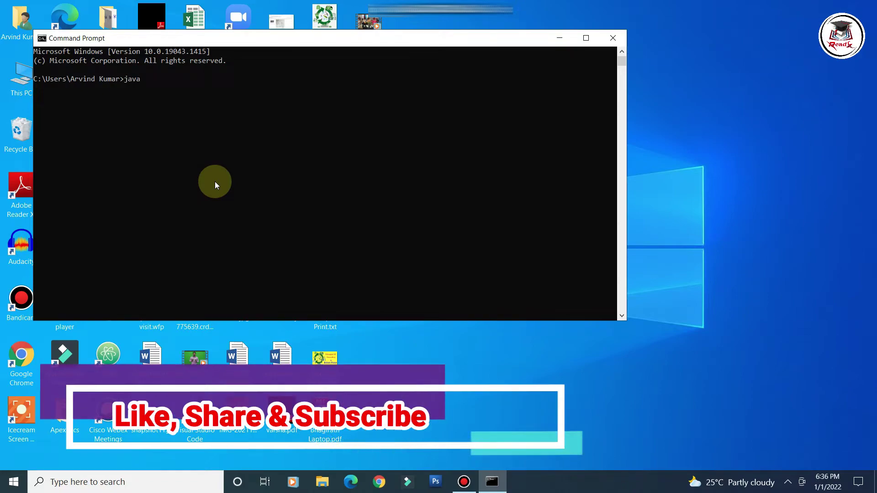
{"action": "key", "text": "Return"}
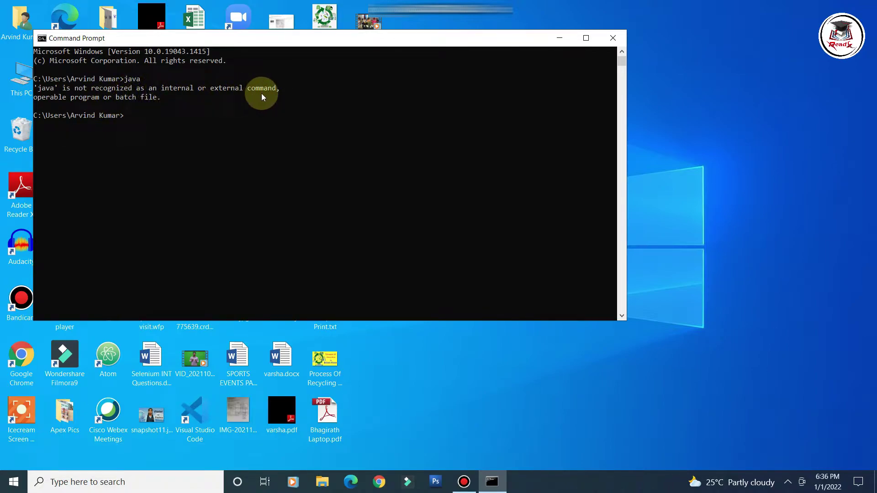
{"action": "type", "text": "javac"}
{"action": "key", "text": "Return"}
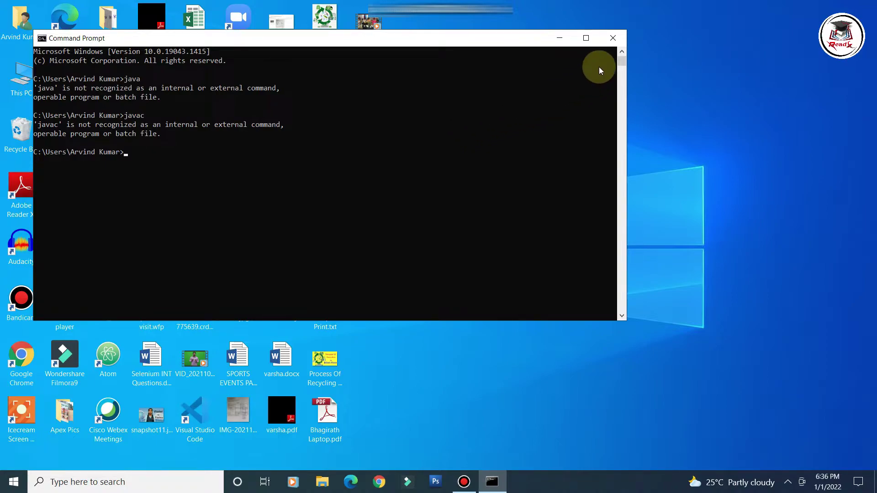
Step: Close Command Prompt and reach Environment Variables through This PC's Advanced system settings
{"action": "left_click", "coordinate": [614, 39]}
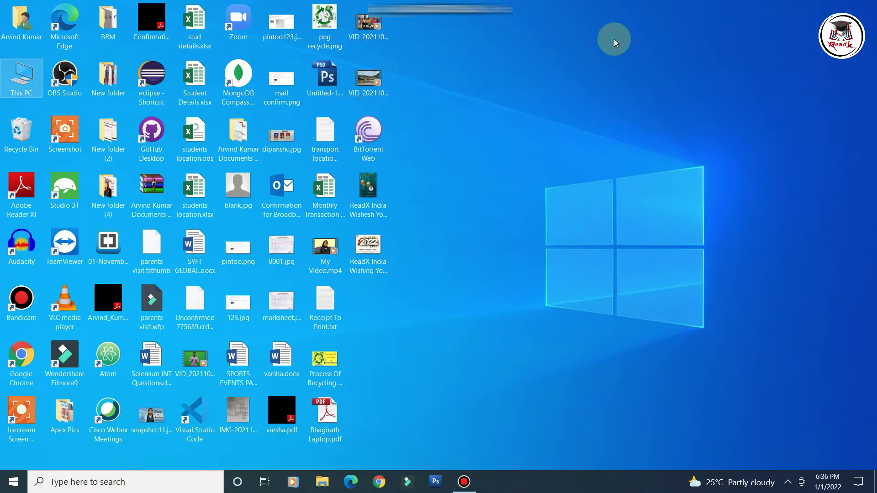
{"action": "double_click", "coordinate": [18, 75]}
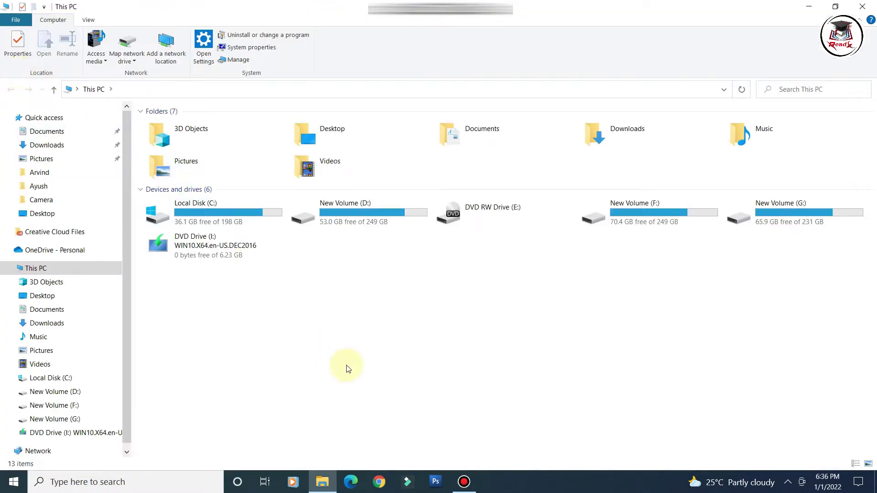
{"action": "right_click", "coordinate": [292, 341]}
{"action": "left_click", "coordinate": [350, 451]}
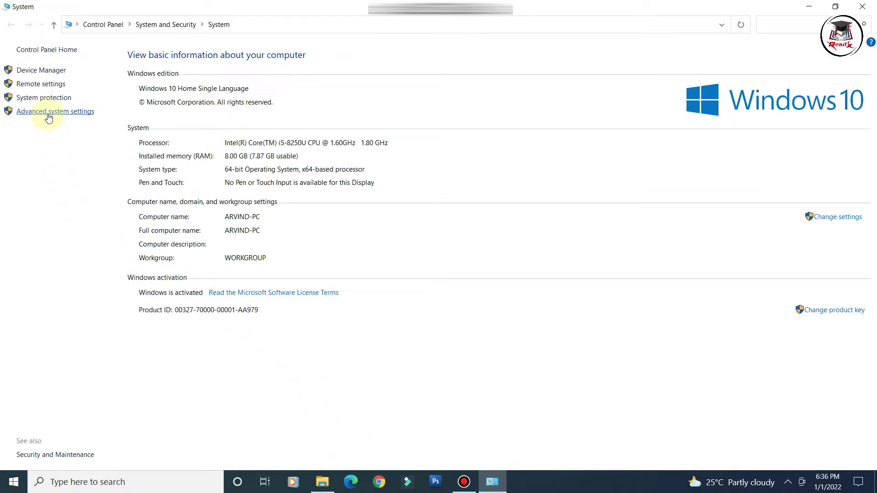
{"action": "left_click", "coordinate": [49, 112]}
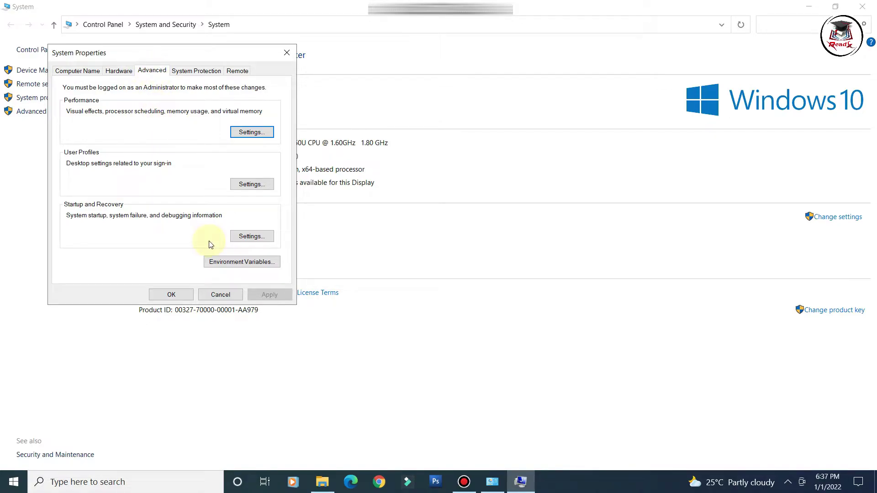
{"action": "left_click", "coordinate": [248, 266]}
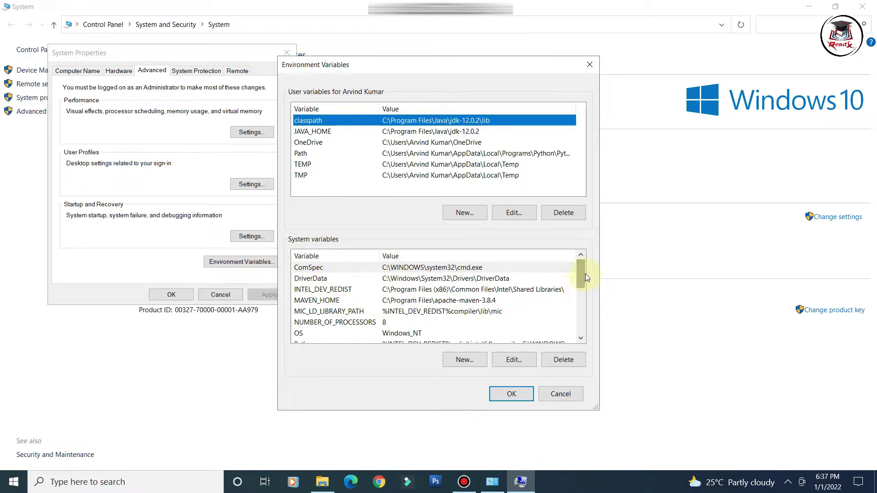
Step: Look through the System variables list and start a new system variable
{"action": "mouse_move", "coordinate": [584, 273]}
{"action": "left_mouse_down"}
{"action": "mouse_move", "coordinate": [586, 314]}
{"action": "mouse_move", "coordinate": [584, 262]}
{"action": "left_mouse_up"}
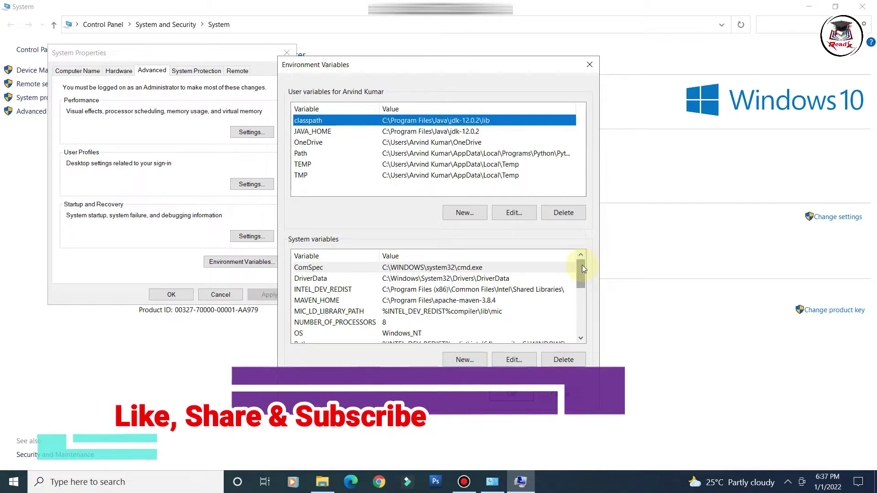
{"action": "mouse_move", "coordinate": [582, 265]}
{"action": "left_mouse_down"}
{"action": "mouse_move", "coordinate": [590, 315]}
{"action": "mouse_move", "coordinate": [588, 249]}
{"action": "left_mouse_up"}
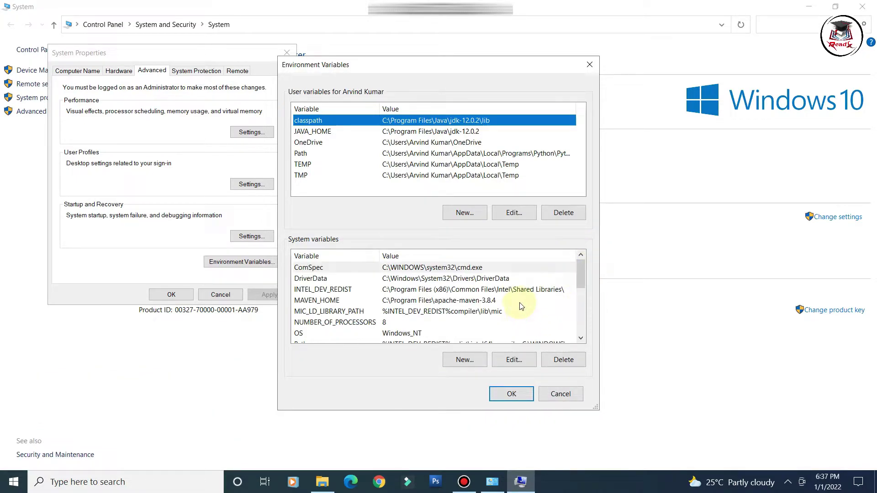
{"action": "left_click", "coordinate": [464, 359]}
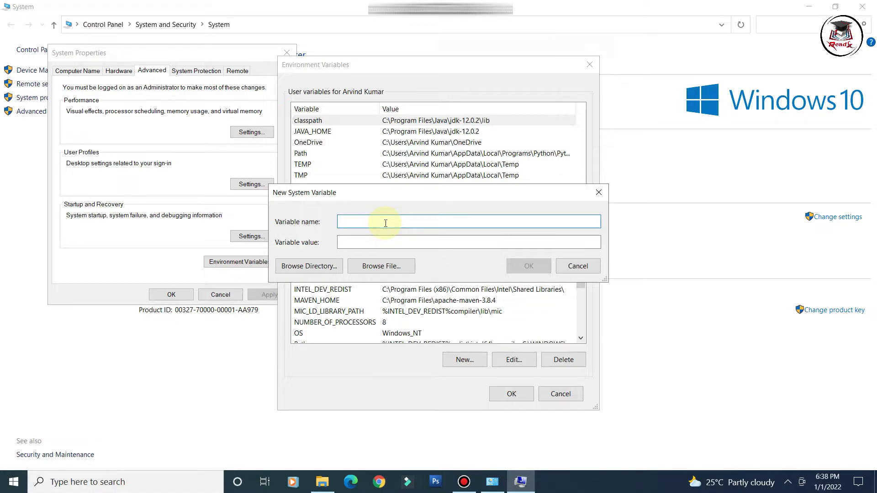
Step: Name the new system variable JAVA_HOME, leaving its value empty for now
{"action": "type", "text": "JAVA_HOME"}
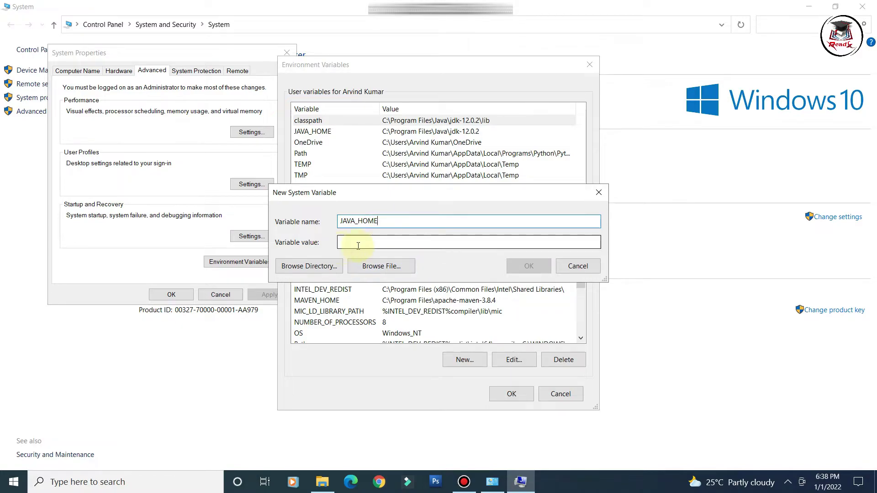
{"action": "left_click", "coordinate": [375, 242]}
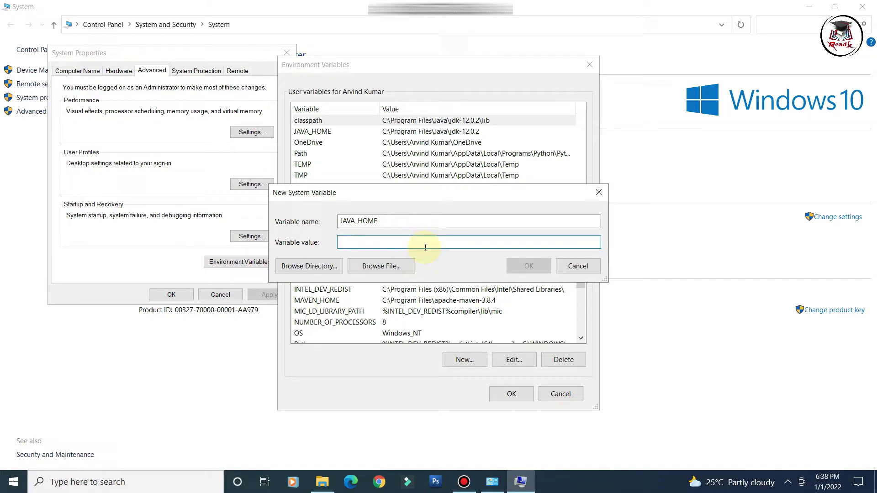
{"action": "left_click", "coordinate": [325, 484]}
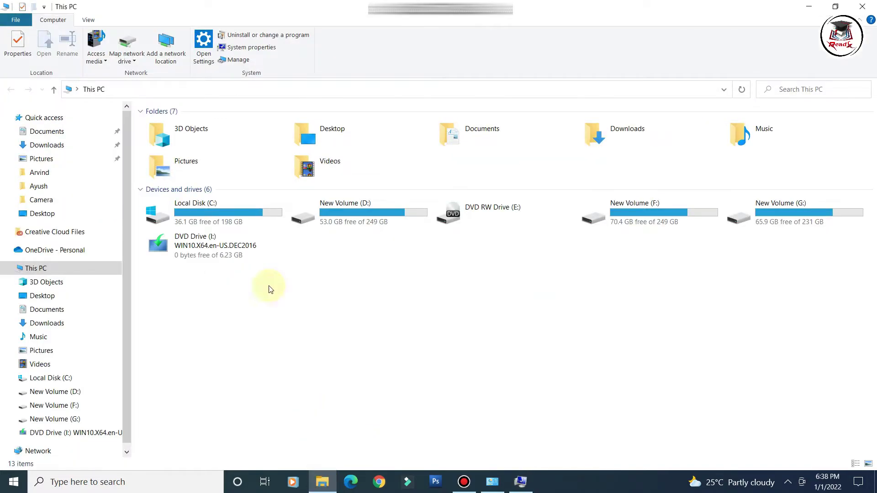
Step: Copy the C:\Program Files\Java\jdk1.8.0_112 folder path and return to the New System Variable form
{"action": "left_click", "coordinate": [58, 378]}
{"action": "double_click", "coordinate": [181, 327]}
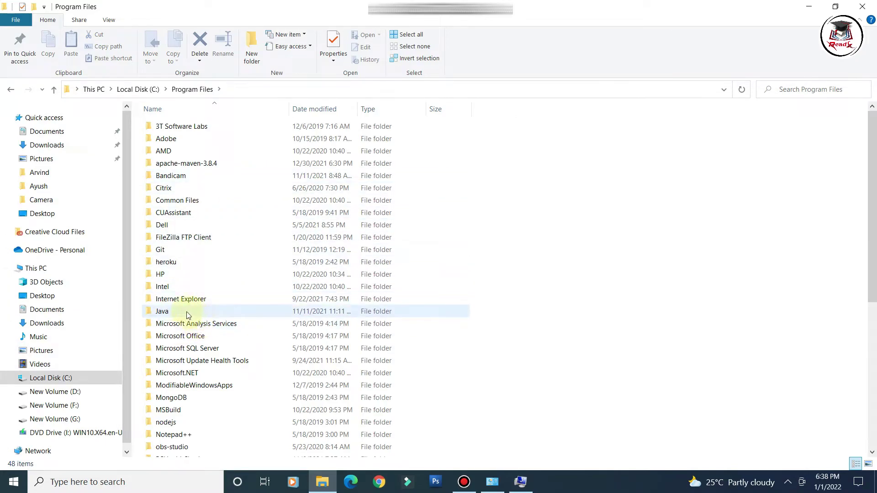
{"action": "double_click", "coordinate": [187, 314]}
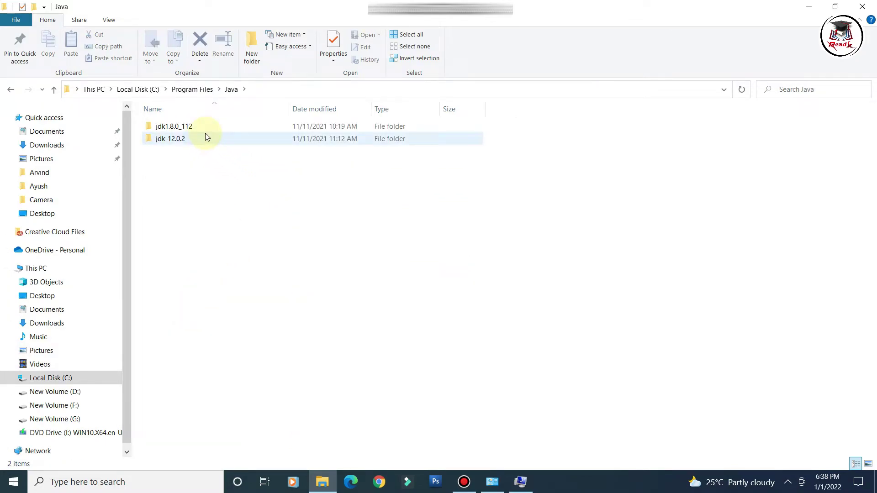
{"action": "double_click", "coordinate": [200, 127]}
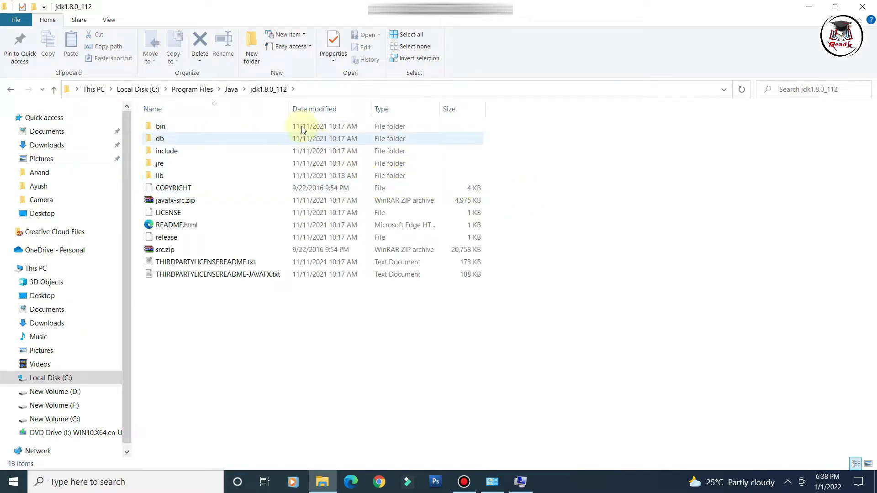
{"action": "left_click", "coordinate": [314, 90]}
{"action": "key", "text": "ctrl+c"}
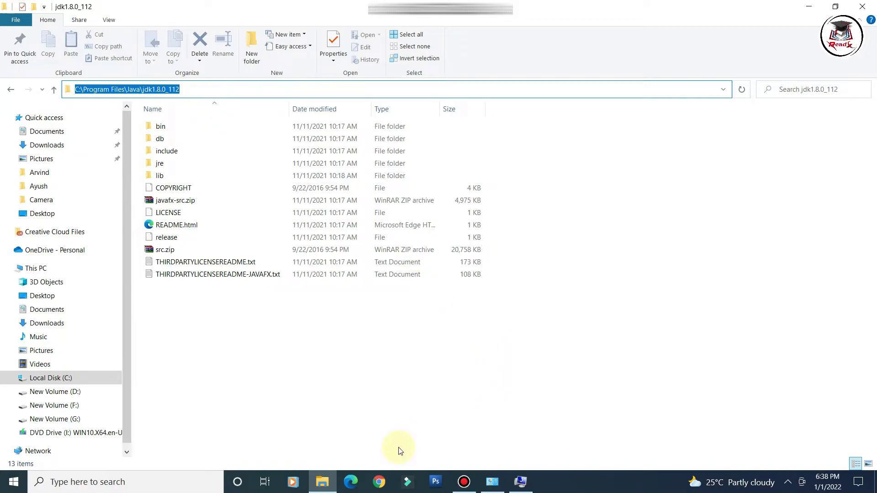
{"action": "left_click", "coordinate": [492, 482]}
{"action": "left_click", "coordinate": [521, 481]}
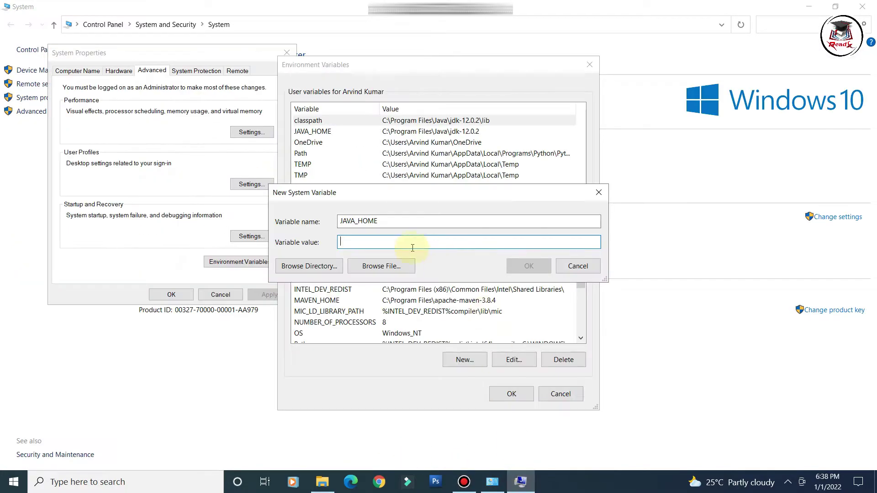
Step: Save JAVA_HOME with value C:\Program Files\Java\jdk1.8.0_112 and select the Path system variable
{"action": "left_click", "coordinate": [356, 242]}
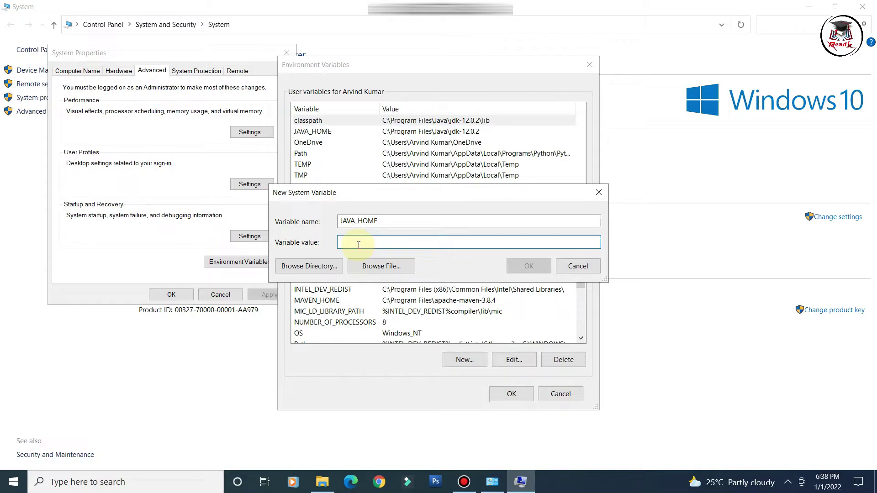
{"action": "key", "text": "ctrl+v"}
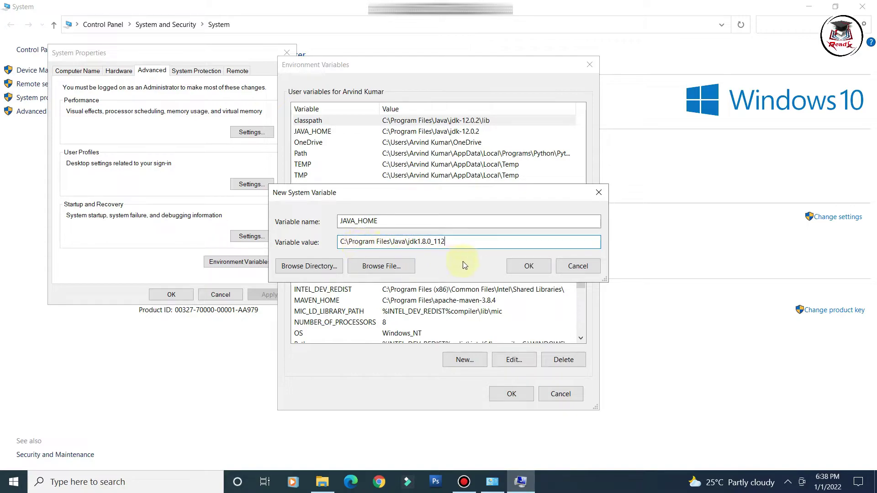
{"action": "left_click", "coordinate": [534, 269]}
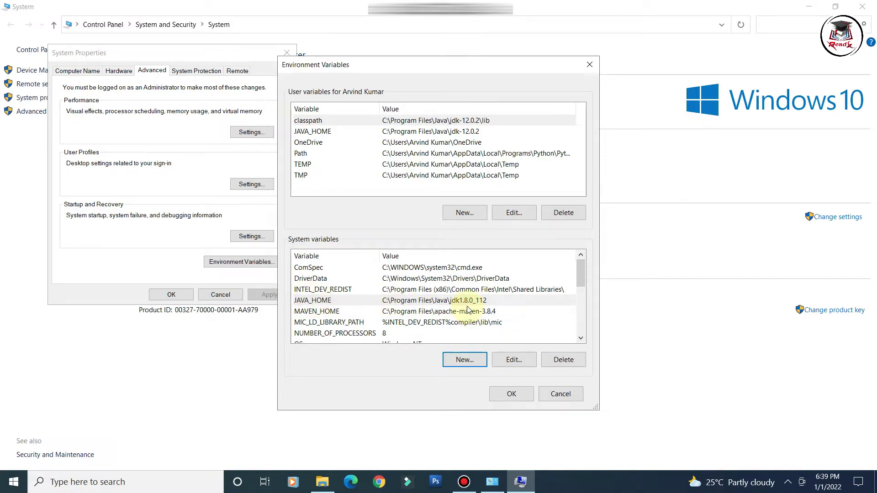
{"action": "scroll", "coordinate": [349, 314], "scroll_direction": "down", "scroll_amount": 2}
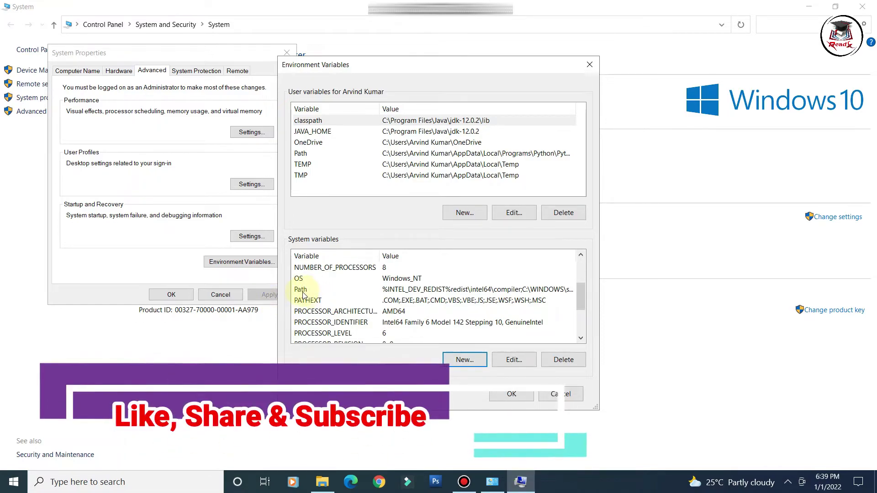
{"action": "left_click", "coordinate": [304, 292]}
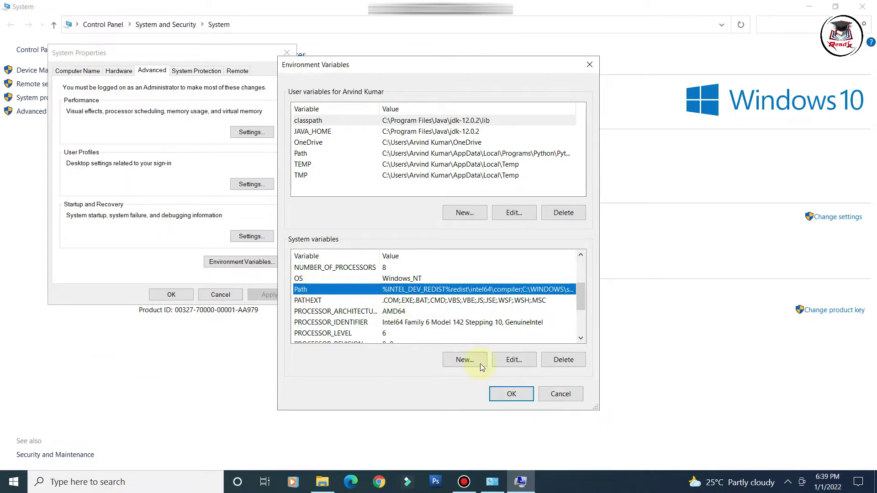
Step: Add a new %JAVA_HOME%\bin entry to the system Path variable
{"action": "left_click", "coordinate": [518, 360]}
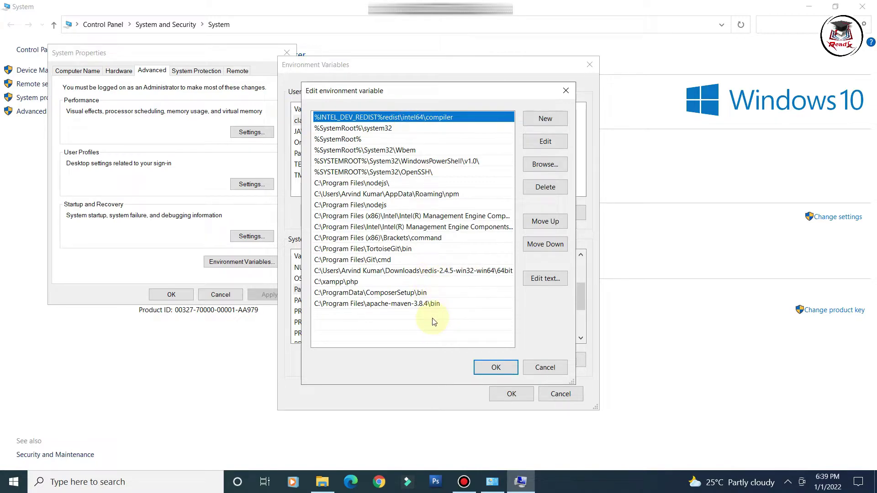
{"action": "left_click", "coordinate": [364, 317]}
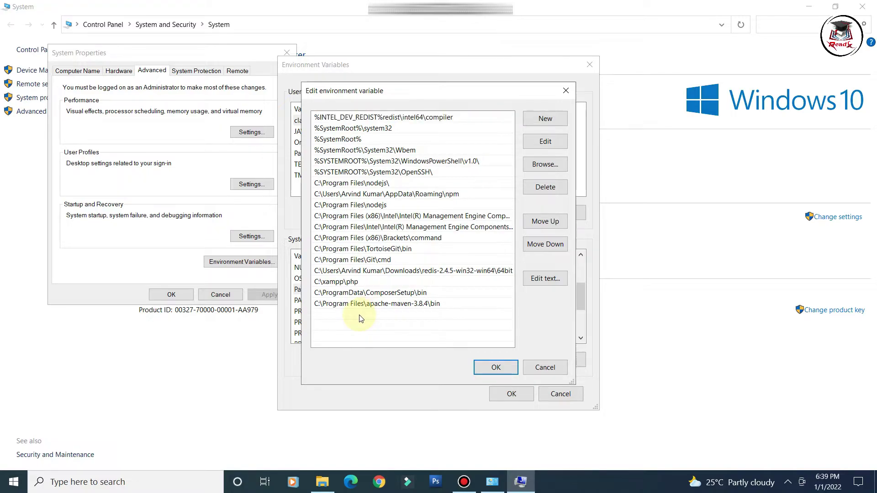
{"action": "left_click", "coordinate": [543, 120]}
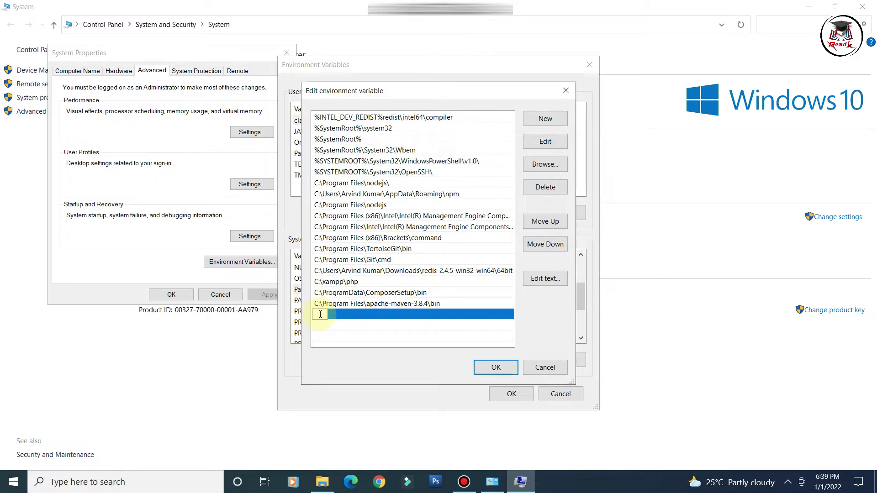
{"action": "type", "text": "%JAVA_HOME"}
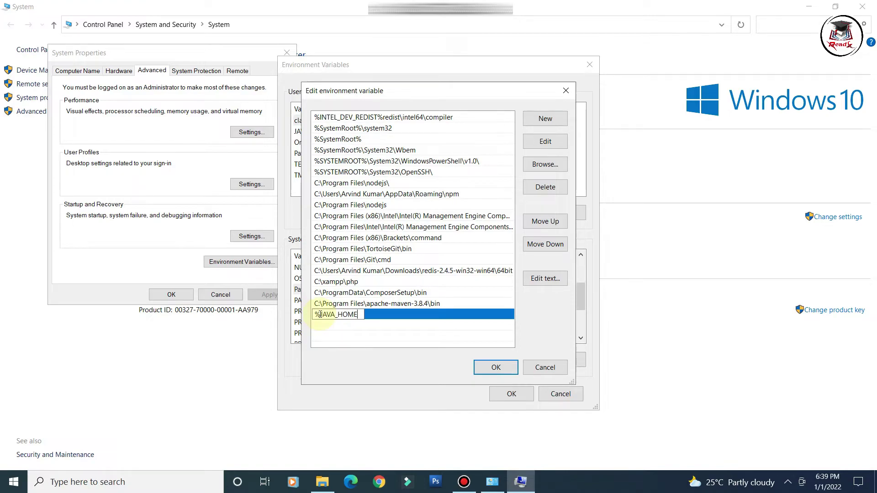
{"action": "type", "text": "%\\bin"}
Step: Open the jdk1.8.0_112\bin folder to check that java.exe and javac.exe are there
{"action": "left_click", "coordinate": [322, 482]}
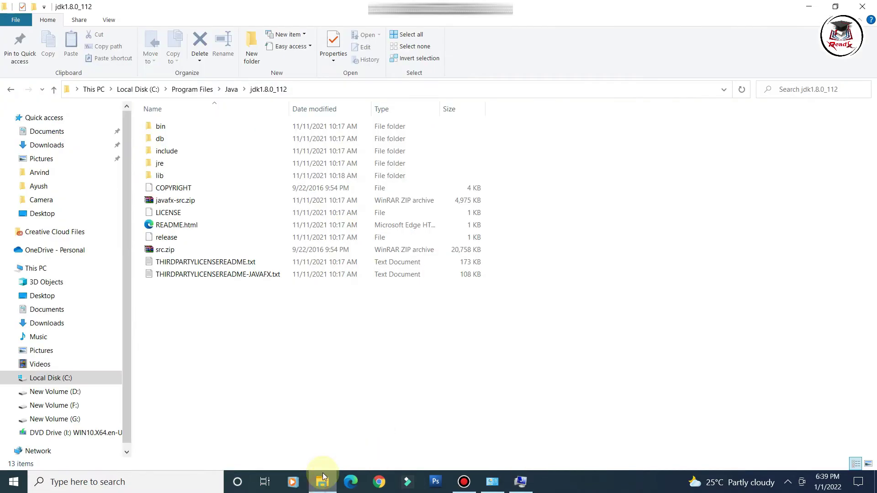
{"action": "double_click", "coordinate": [188, 128]}
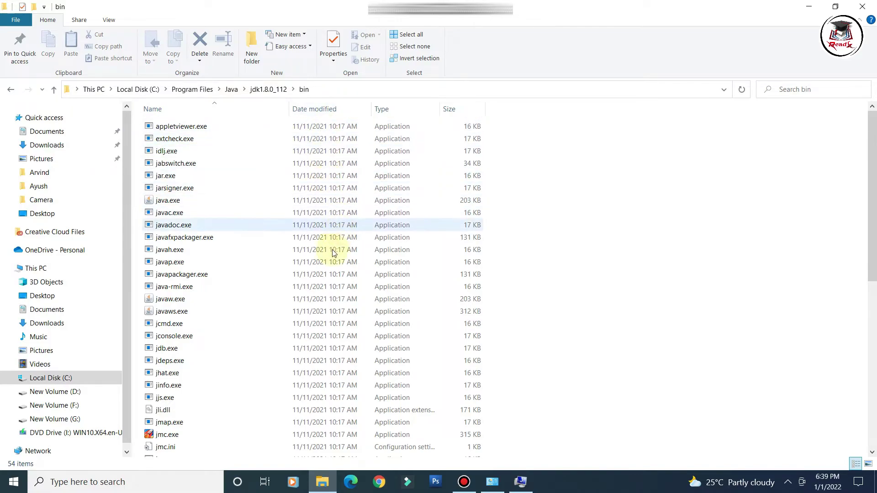
{"action": "scroll", "coordinate": [326, 233], "scroll_direction": "down", "scroll_amount": 9}
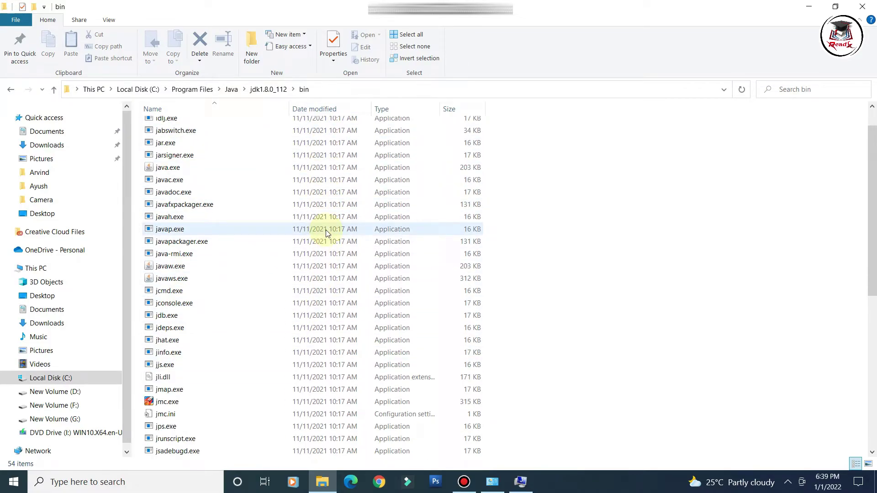
{"action": "scroll", "coordinate": [325, 237], "scroll_direction": "up", "scroll_amount": 9}
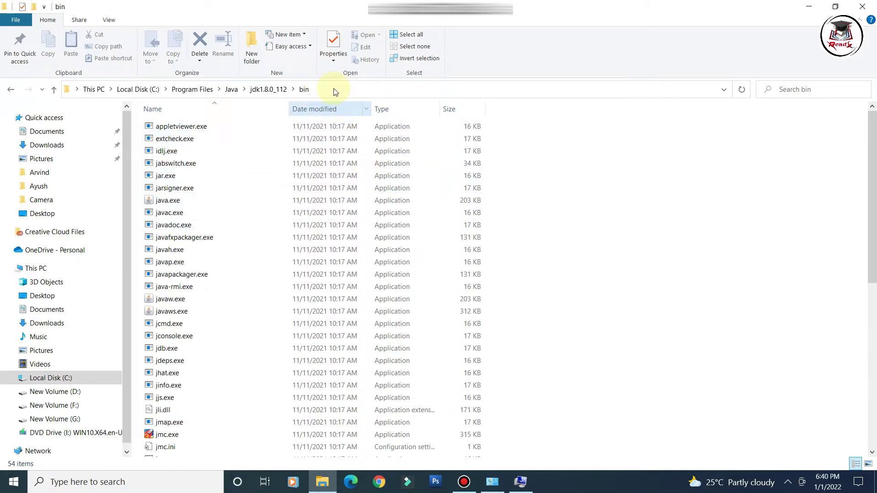
Step: Confirm the %JAVA_HOME%\bin Path edit and begin another new system variable
{"action": "left_click", "coordinate": [515, 487]}
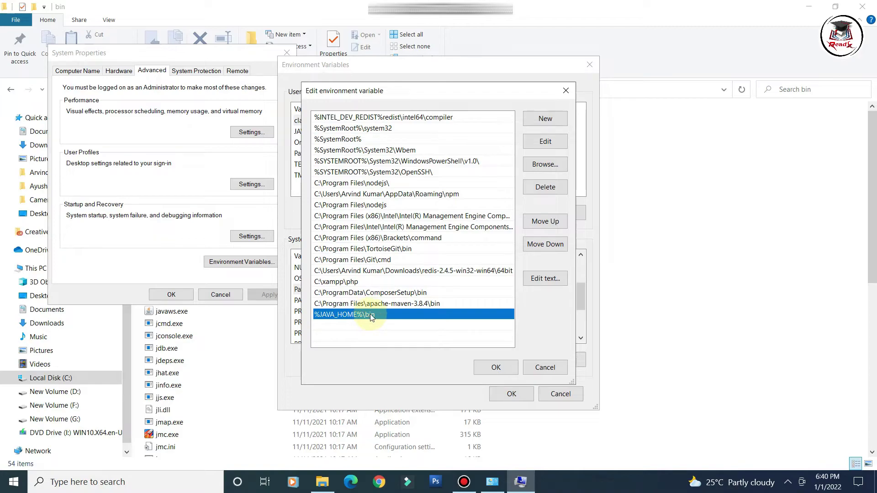
{"action": "left_click", "coordinate": [497, 367]}
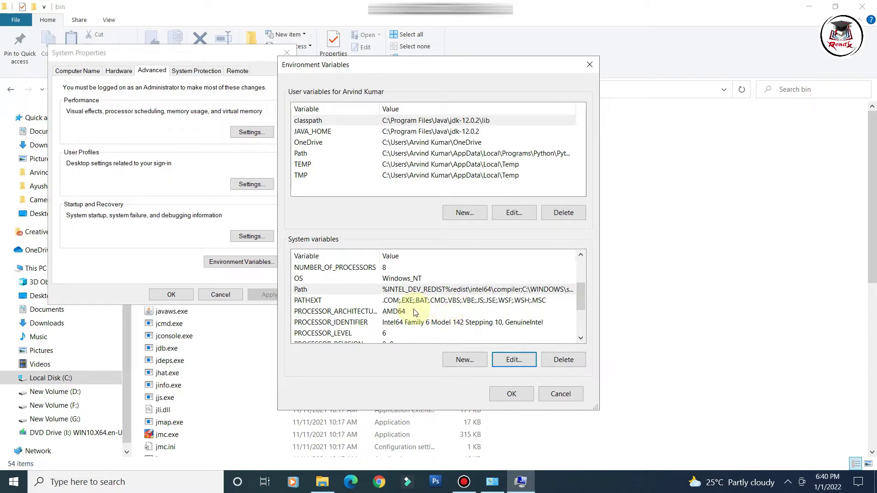
{"action": "scroll", "coordinate": [367, 295], "scroll_direction": "down", "scroll_amount": 2}
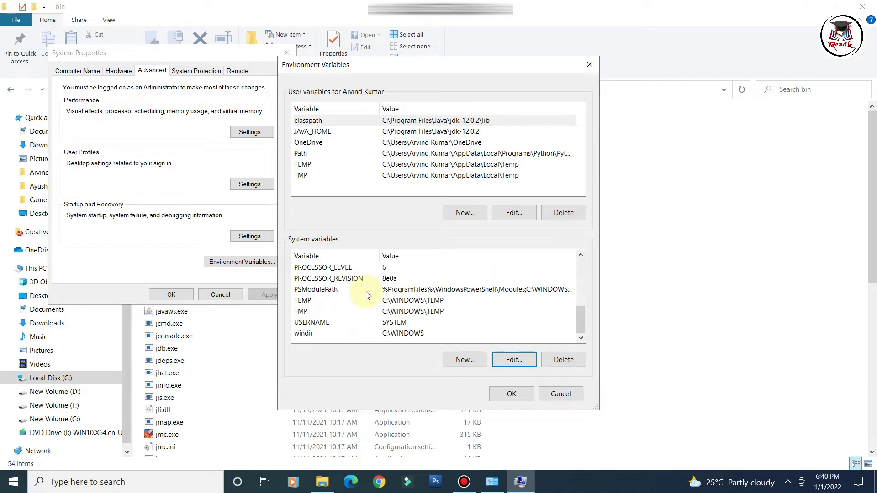
{"action": "scroll", "coordinate": [367, 295], "scroll_direction": "up", "scroll_amount": 4}
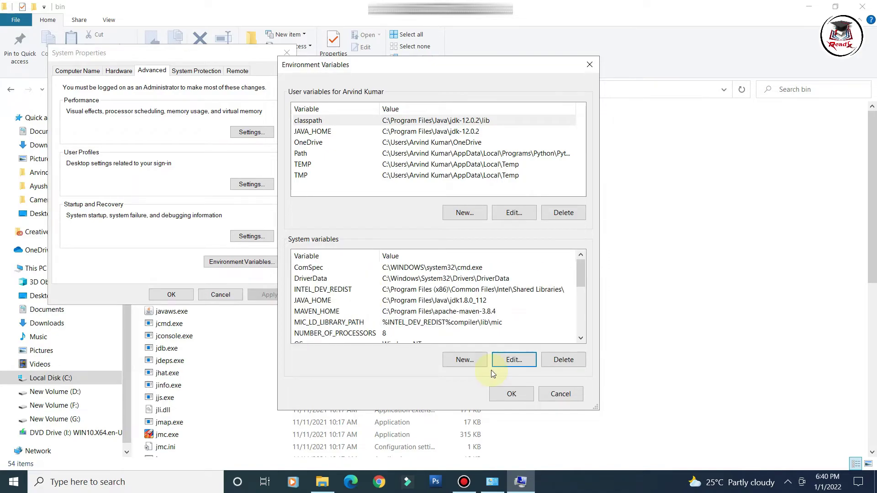
{"action": "left_click", "coordinate": [471, 361]}
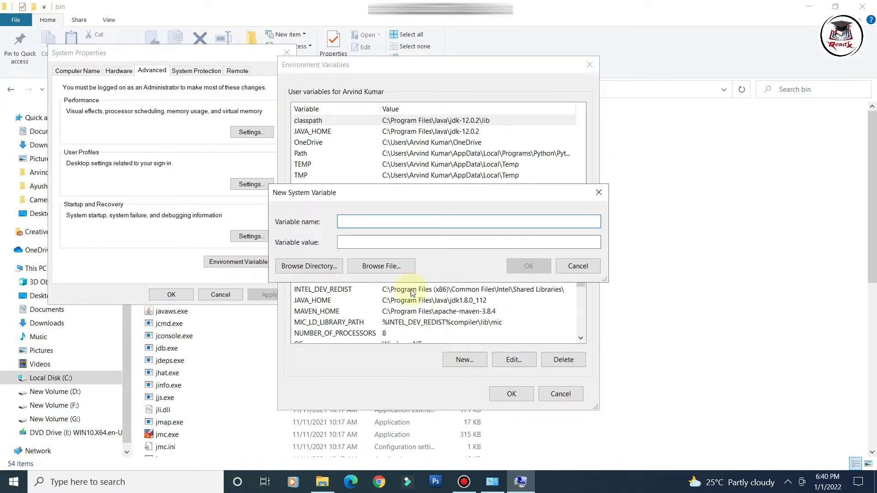
Step: Create system variable classpath set to JAVA_HOME\lib and apply all settings with OK
{"action": "type", "text": "clas"}
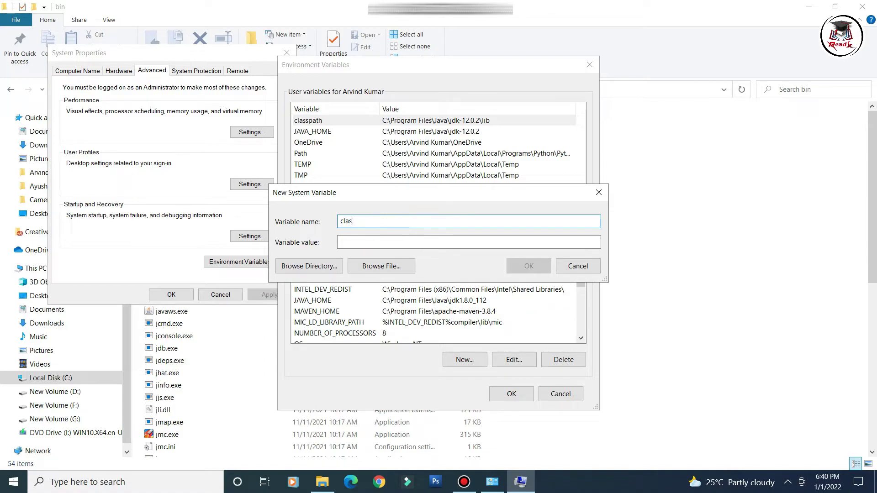
{"action": "type", "text": "spath"}
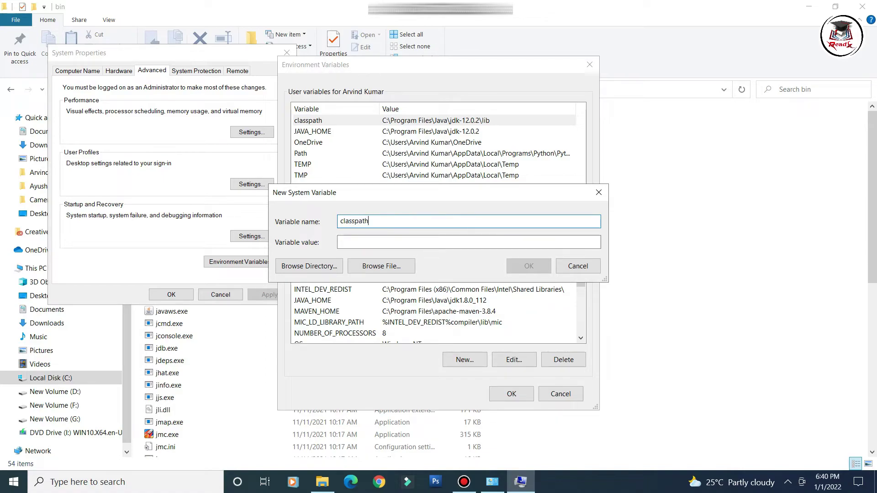
{"action": "left_click", "coordinate": [374, 241]}
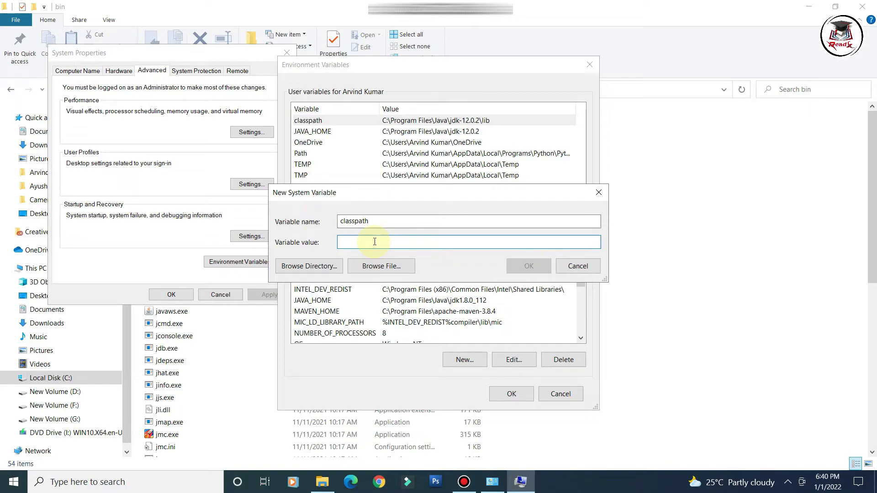
{"action": "type", "text": "JAVA_"}
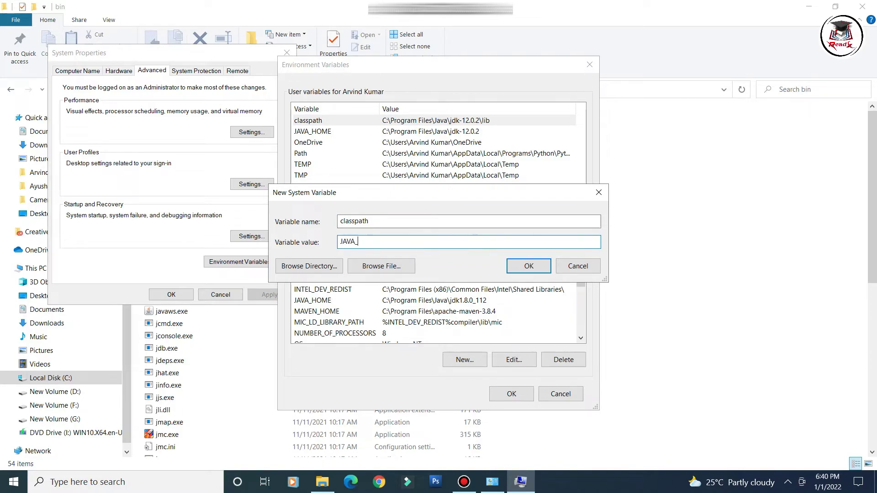
{"action": "type", "text": "HOME\\lib"}
{"action": "left_click", "coordinate": [529, 266]}
{"action": "left_click", "coordinate": [530, 267]}
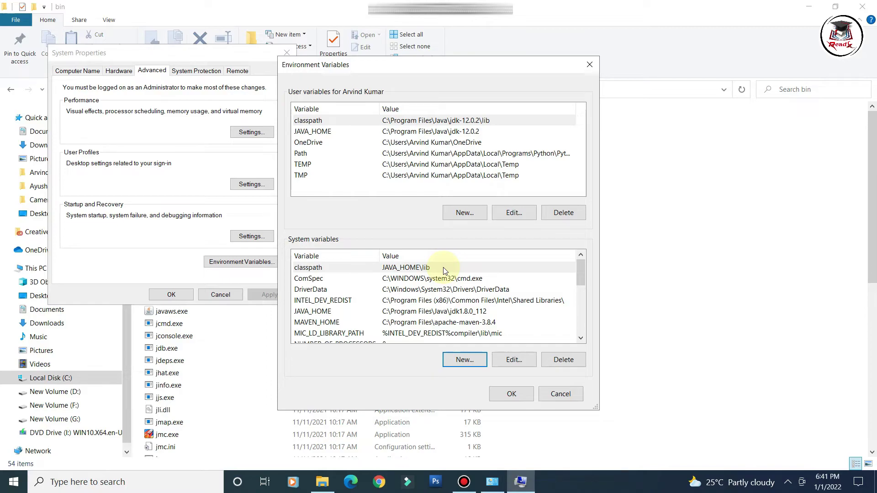
{"action": "left_click", "coordinate": [516, 393]}
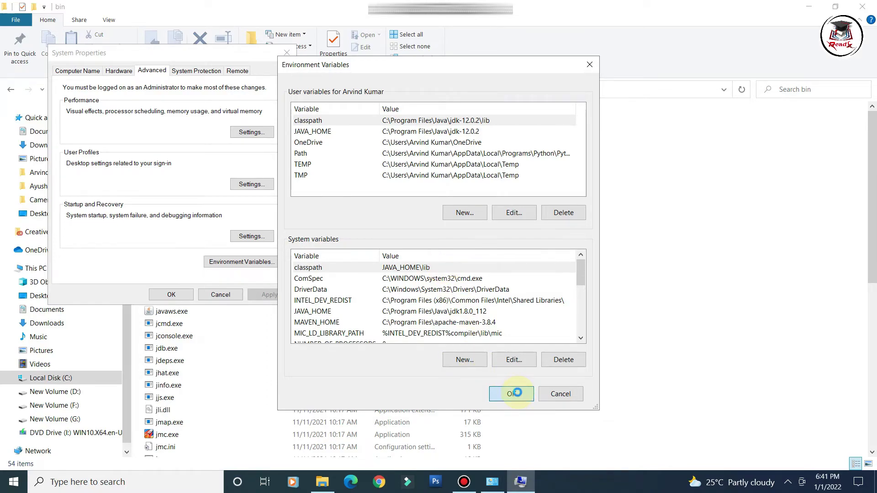
{"action": "left_click", "coordinate": [172, 294]}
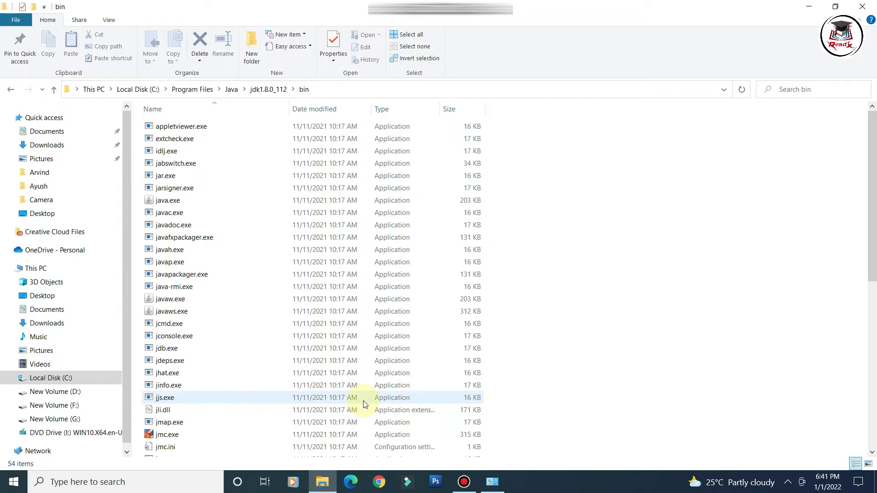
Step: Find 'cmd' in the taskbar search and launch Command Prompt
{"action": "left_click", "coordinate": [132, 488]}
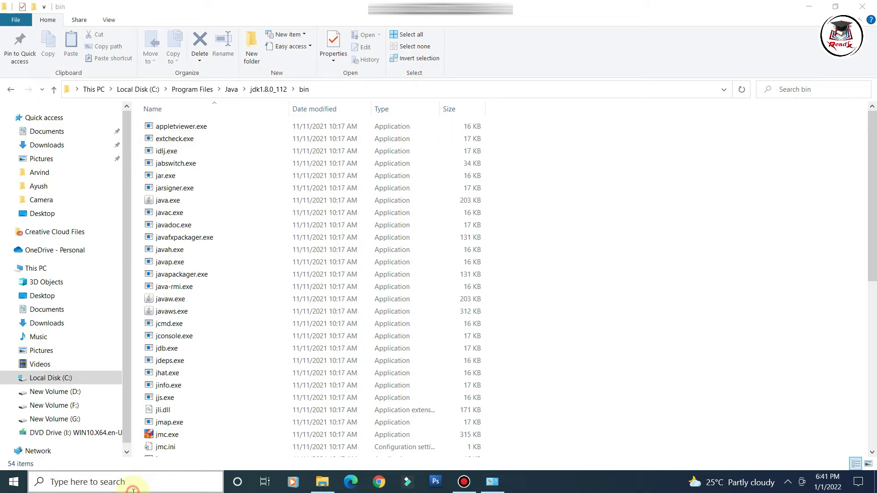
{"action": "type", "text": "cmd"}
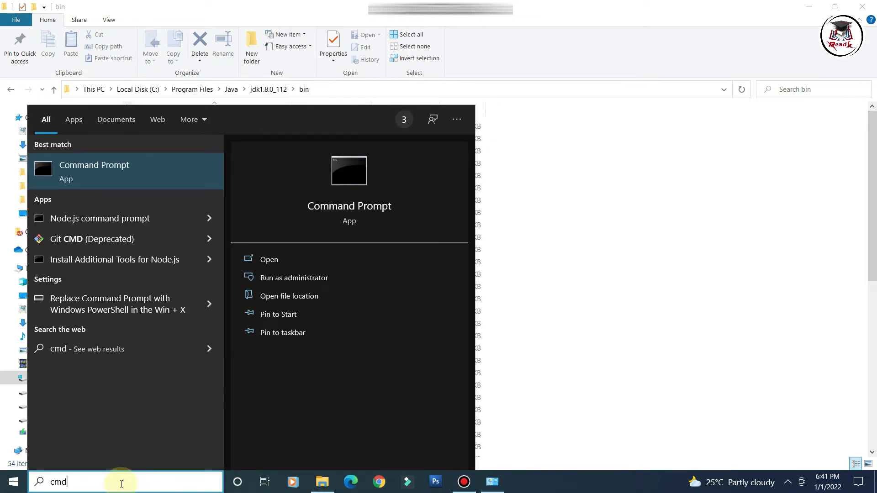
{"action": "left_click", "coordinate": [98, 171]}
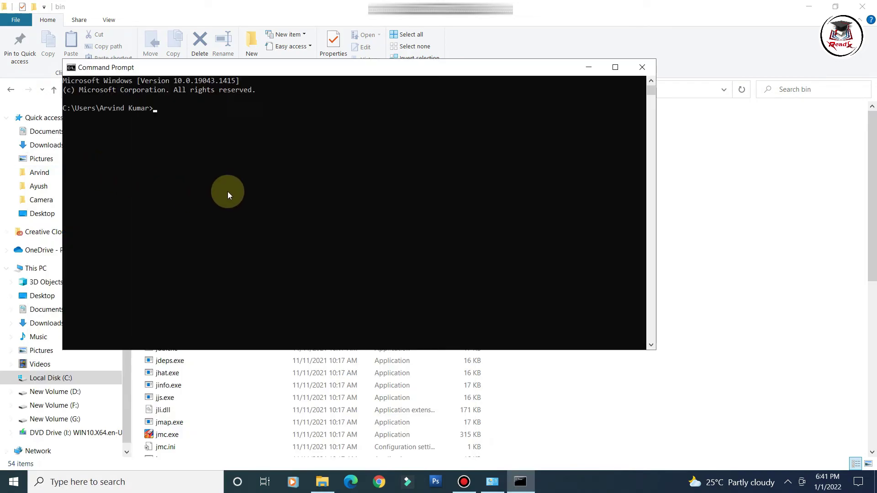
Step: Run java to confirm it prints its usage help, then enter javac at the prompt
{"action": "type", "text": "java"}
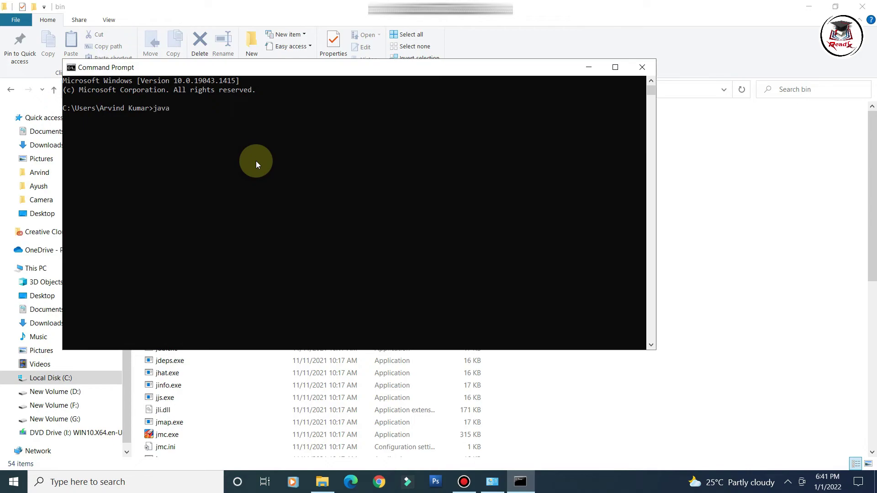
{"action": "key", "text": "Return"}
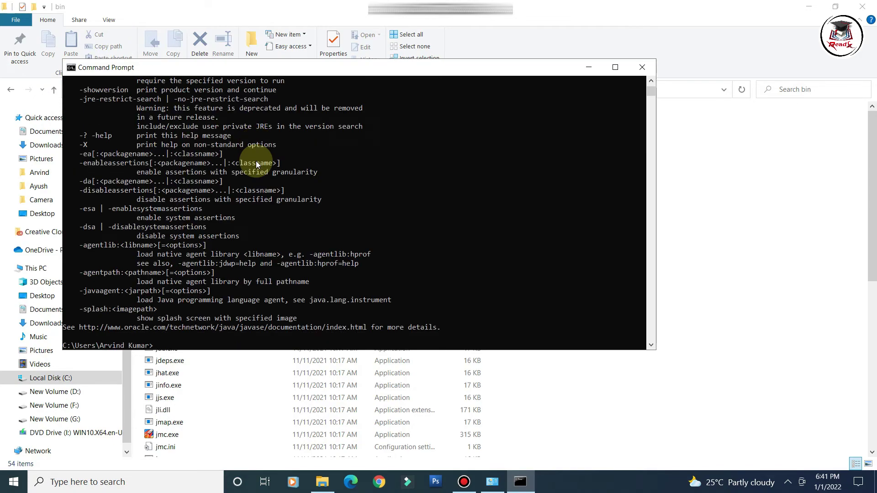
{"action": "scroll", "coordinate": [200, 220], "scroll_direction": "up", "scroll_amount": 9}
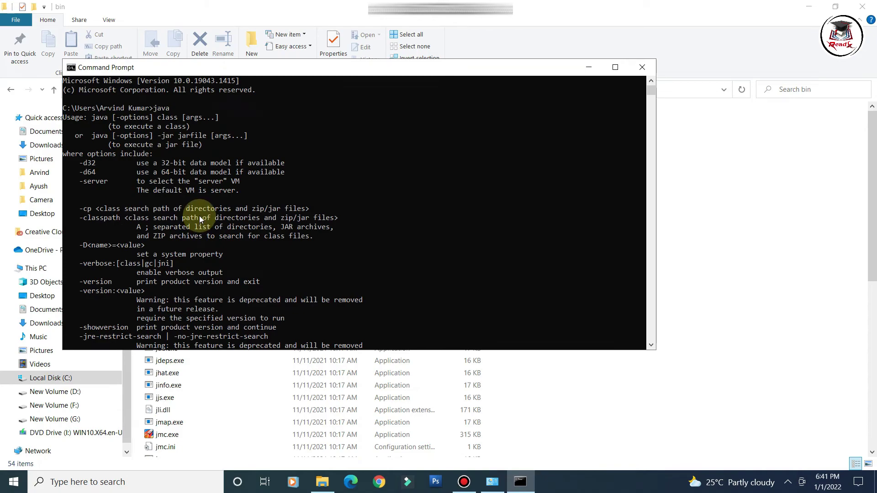
{"action": "scroll", "coordinate": [199, 219], "scroll_direction": "down", "scroll_amount": 10}
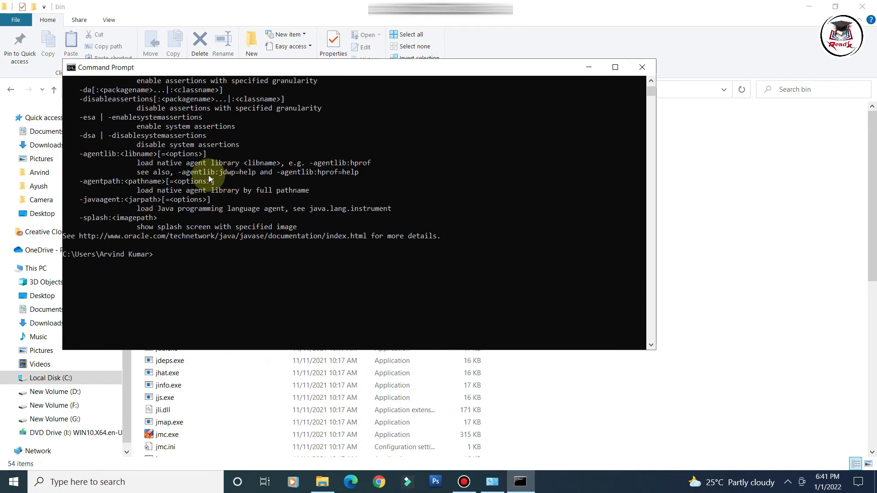
{"action": "type", "text": "javac"}
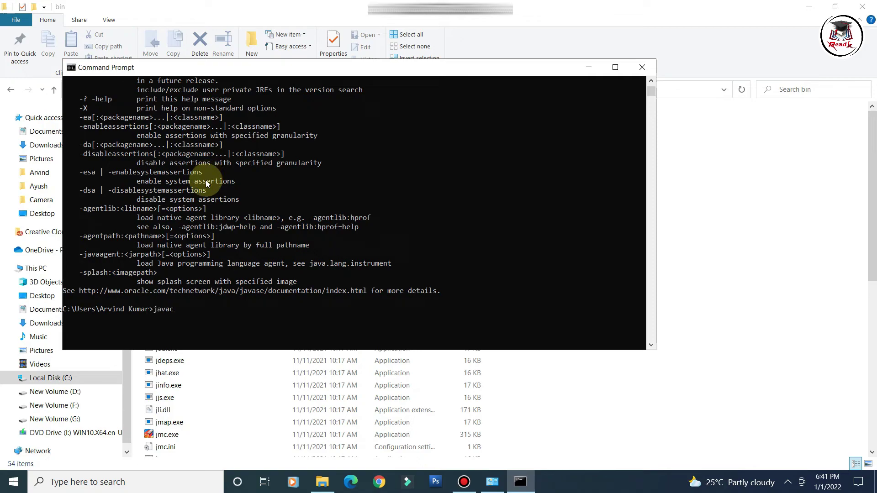